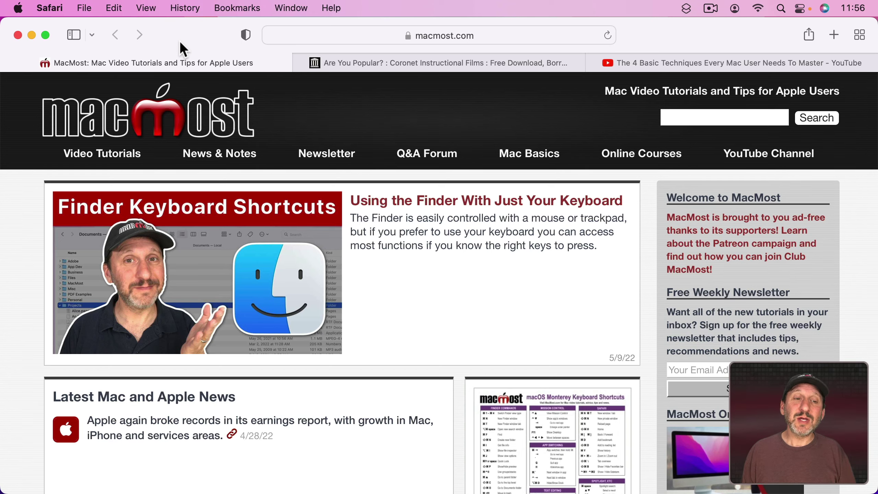
# Open the Finder Keyboard Shortcuts article and play its MacMost video, pausing at 00:01.
pyautogui.click(172, 222)
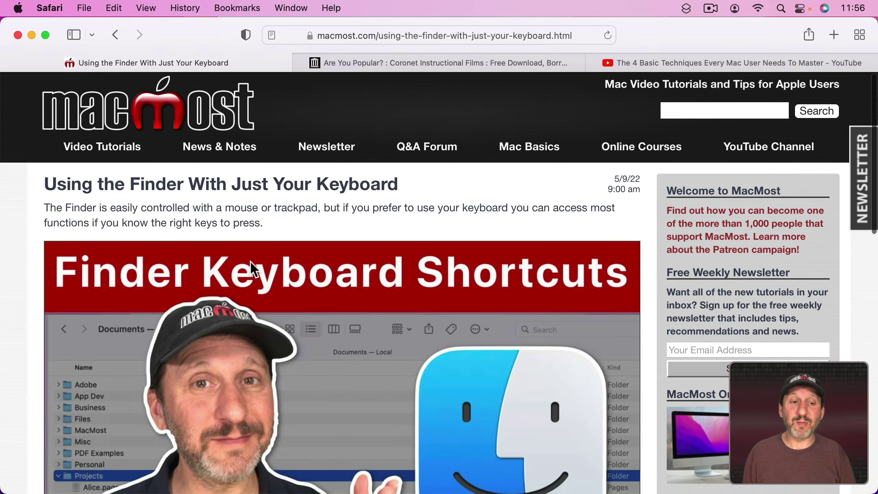
pyautogui.scroll(-5, 250, 261)
pyautogui.click(313, 257)
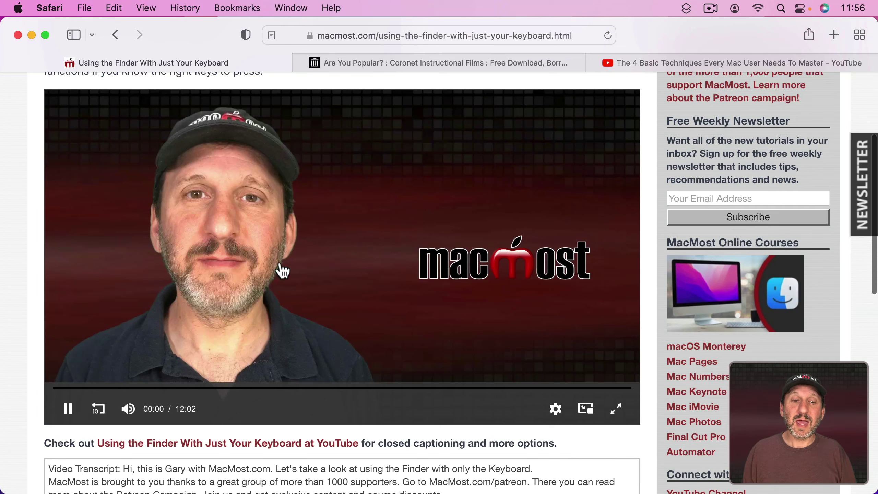
pyautogui.click(69, 410)
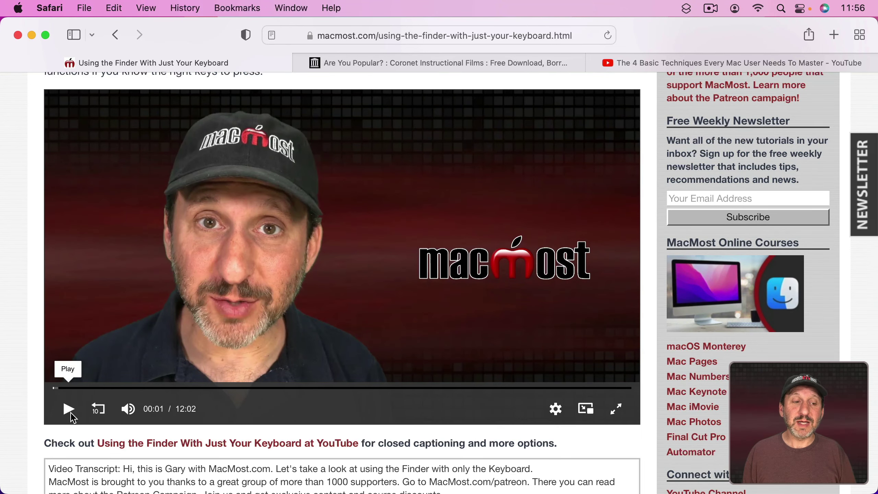
# Pop the MacMost video into a floating picture-in-picture window and reposition it.
pyautogui.click(587, 410)
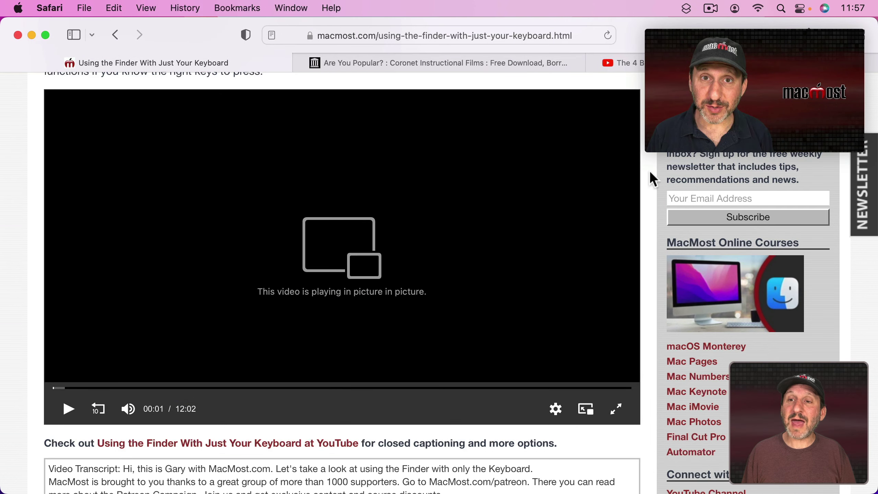
pyautogui.moveTo(705, 36); pyautogui.dragTo(676, 65)
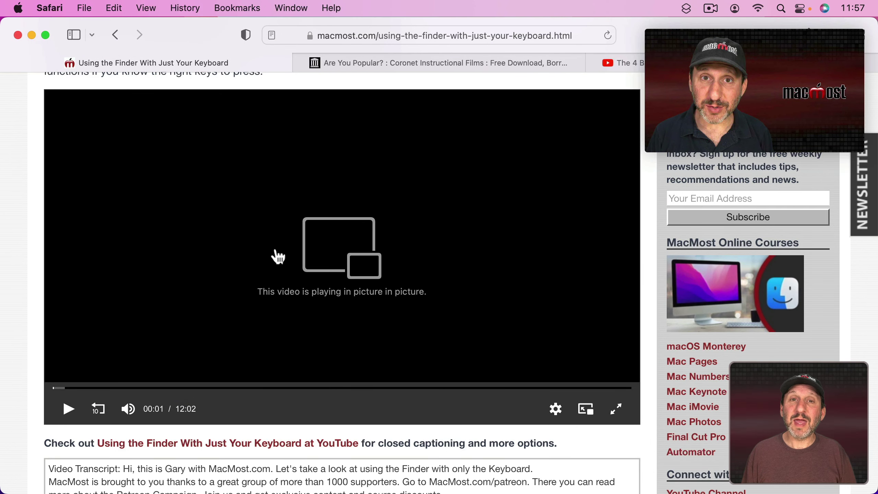
pyautogui.moveTo(681, 105)
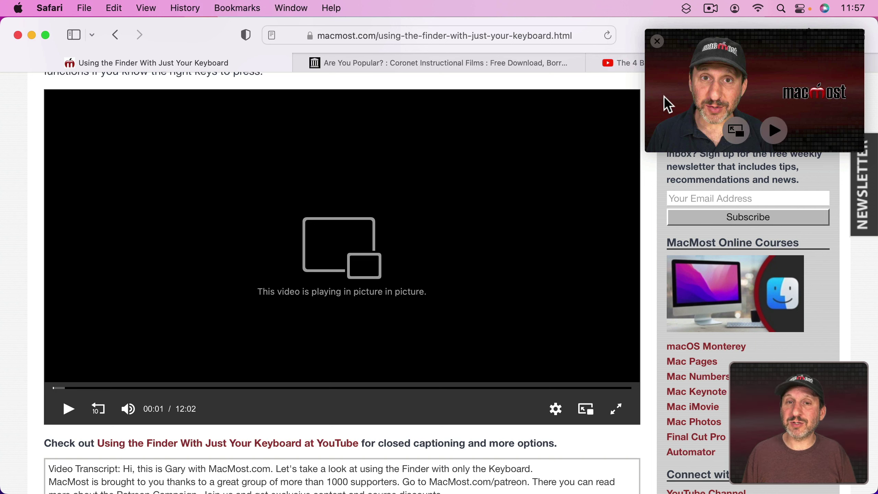
# Hide Safari and move the floating video to other corners of the desktop.
pyautogui.click(58, 11)
pyautogui.click(75, 167)
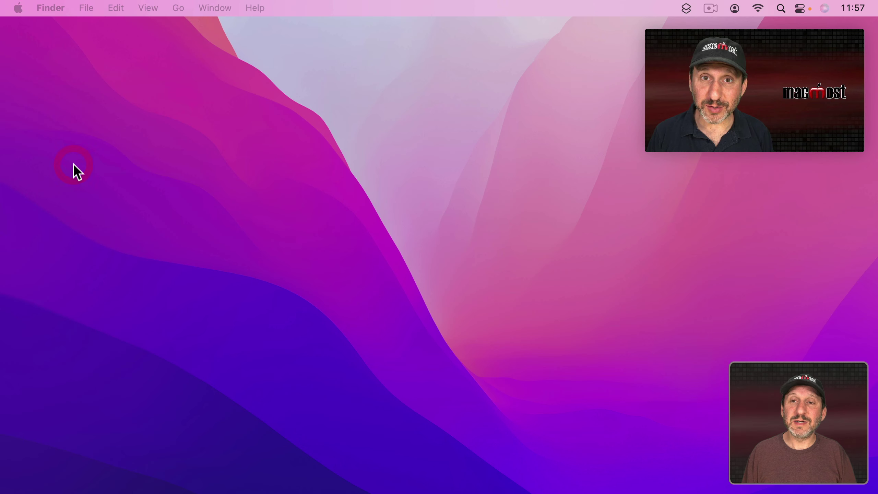
pyautogui.moveTo(701, 34)
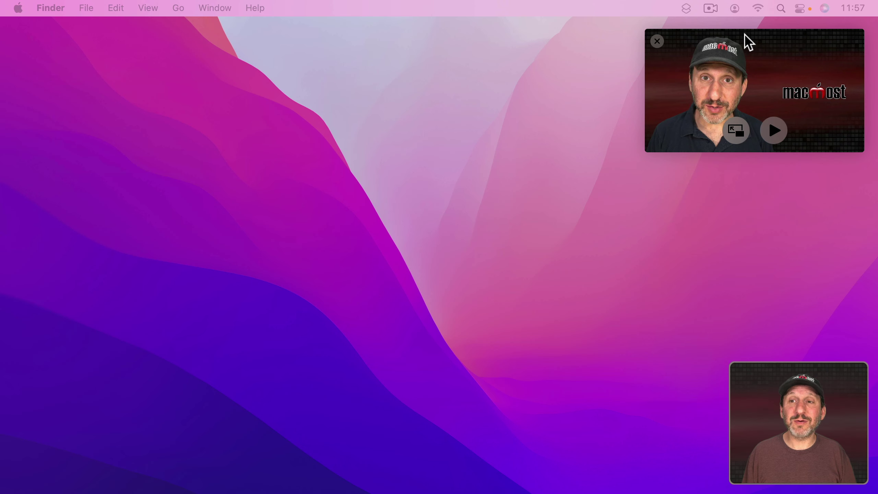
pyautogui.moveTo(746, 33); pyautogui.dragTo(810, 38)
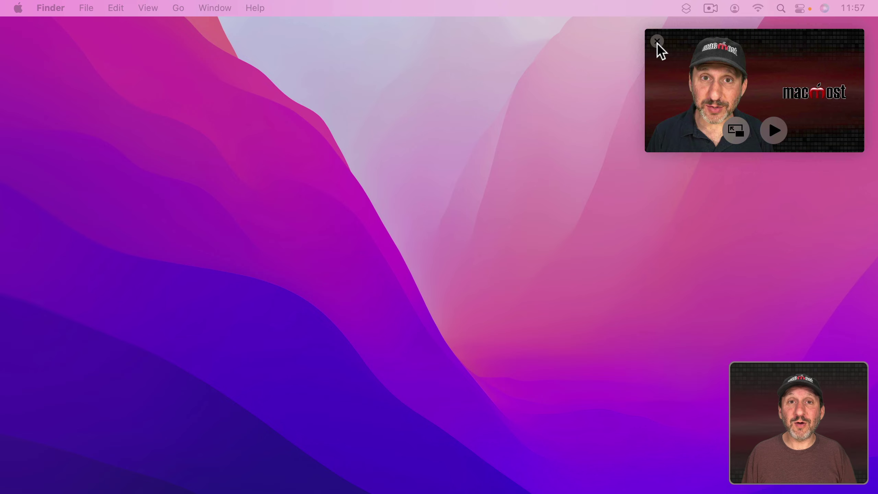
pyautogui.click(736, 131)
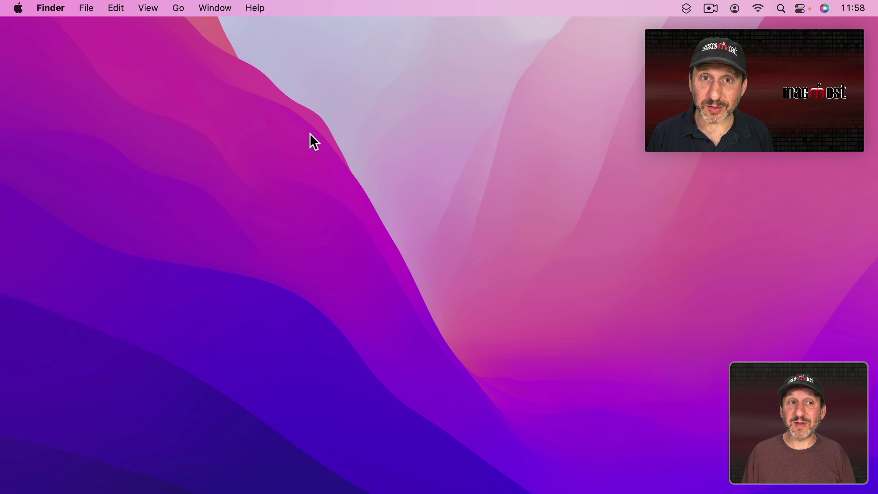
# Open a new Finder window showing Documents, then launch Notes and reposition it.
pyautogui.click(84, 10)
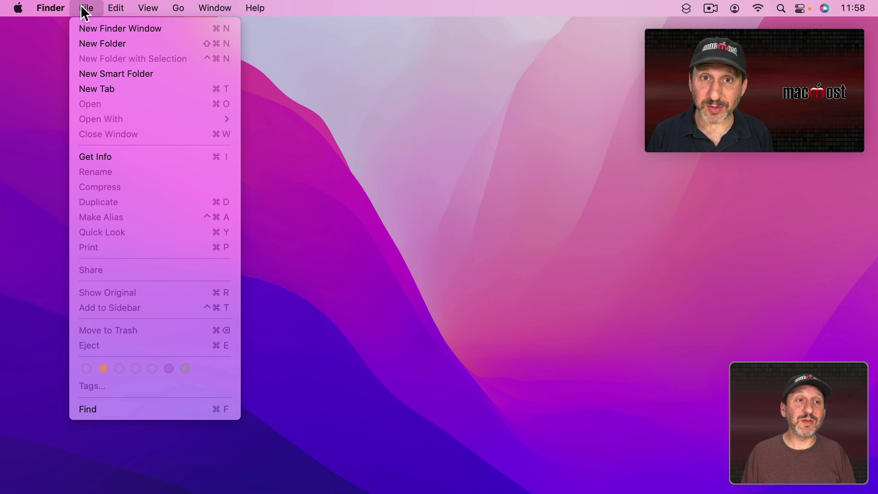
pyautogui.click(89, 27)
pyautogui.moveTo(270, 490)
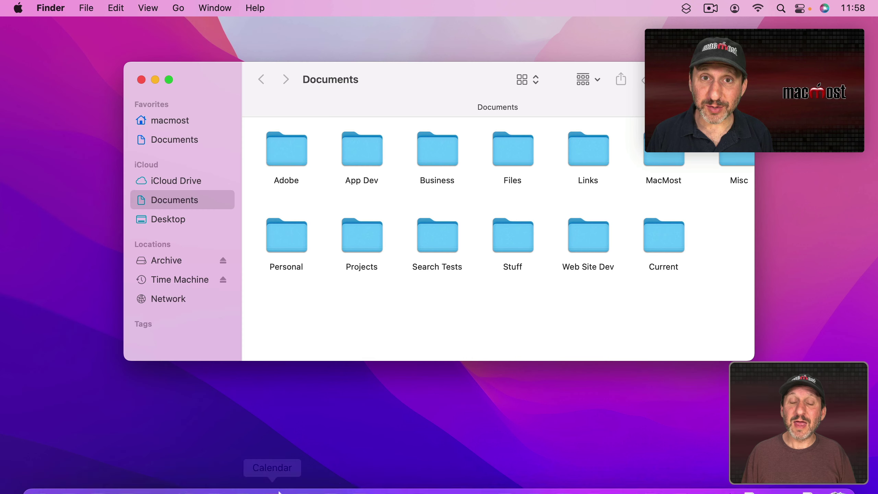
pyautogui.click(359, 471)
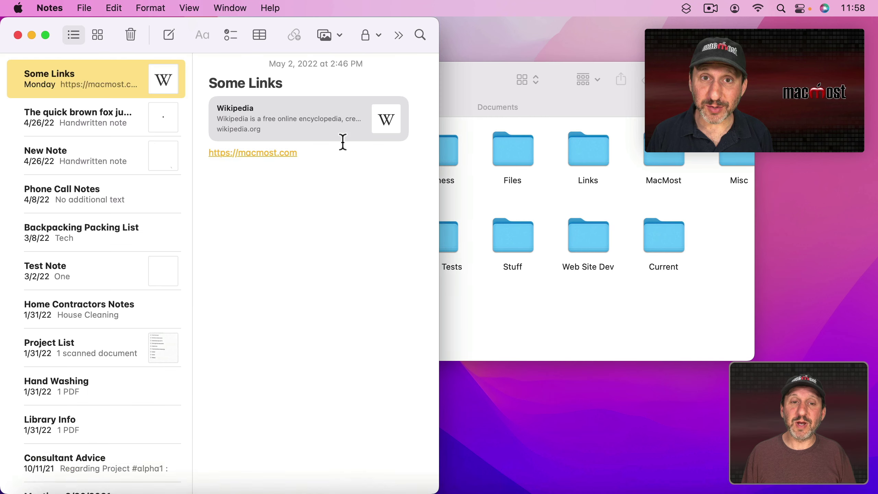
pyautogui.moveTo(60, 37); pyautogui.dragTo(177, 36)
# Enlarge the floating video over Notes and return it to Safari's article player.
pyautogui.moveTo(728, 75)
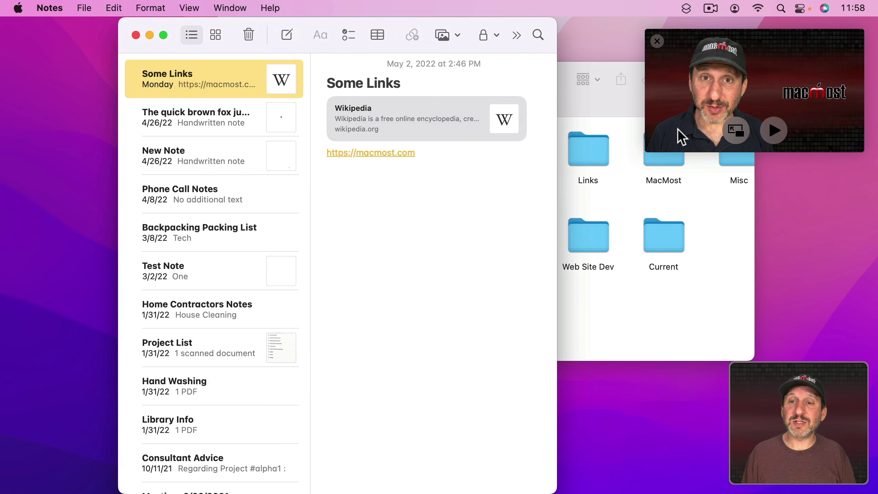
pyautogui.moveTo(649, 151); pyautogui.dragTo(347, 298)
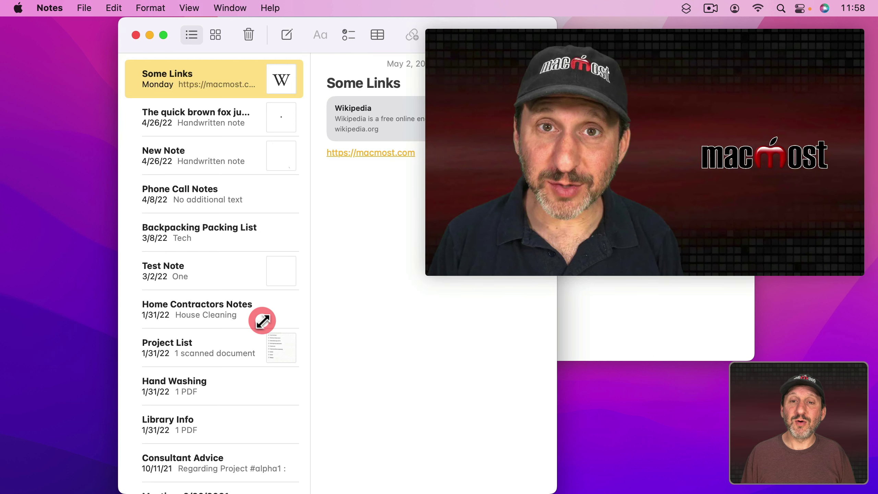
pyautogui.moveTo(726, 197)
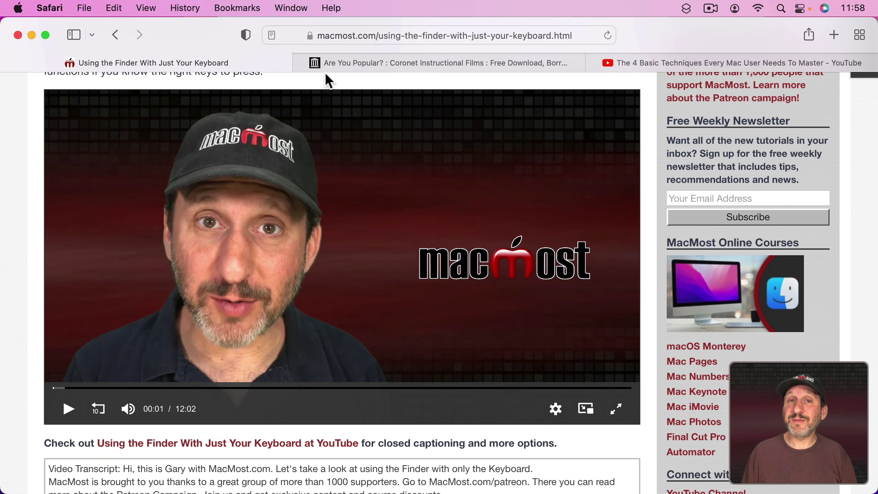
# Play the Are You Popular? film in picture-in-picture and pause it at 00:08.
pyautogui.click(367, 63)
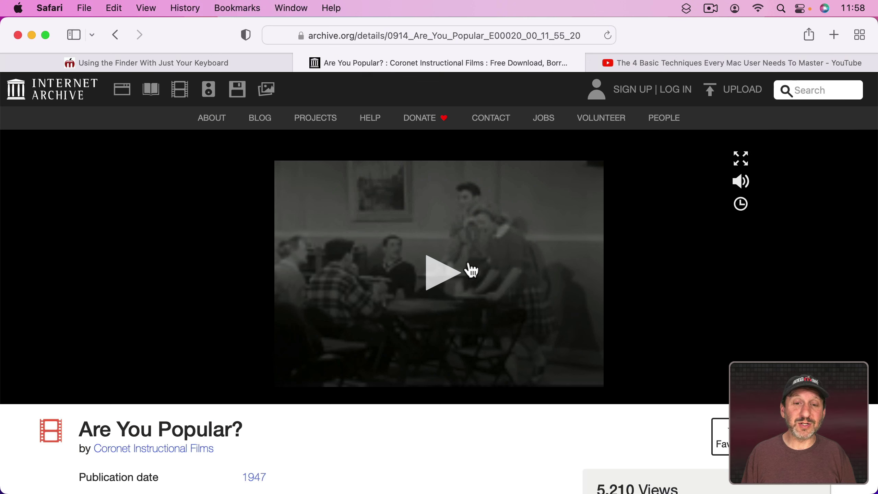
pyautogui.click(428, 284)
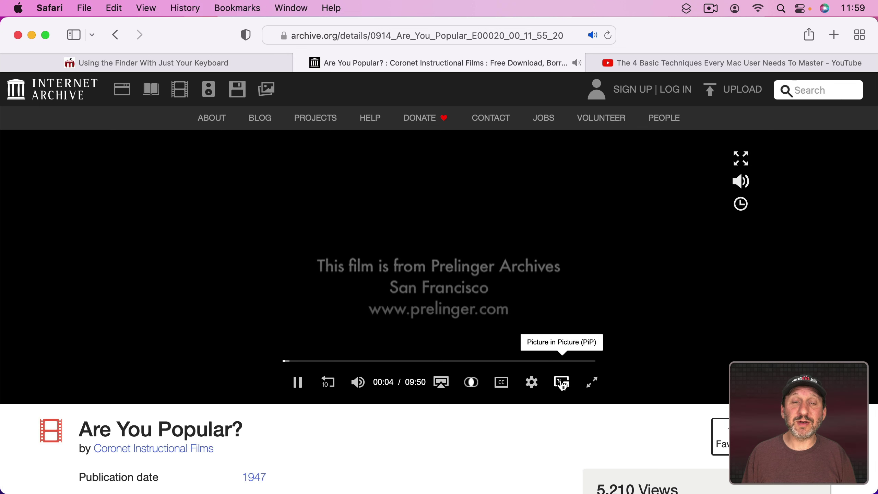
pyautogui.click(563, 383)
pyautogui.moveTo(798, 72)
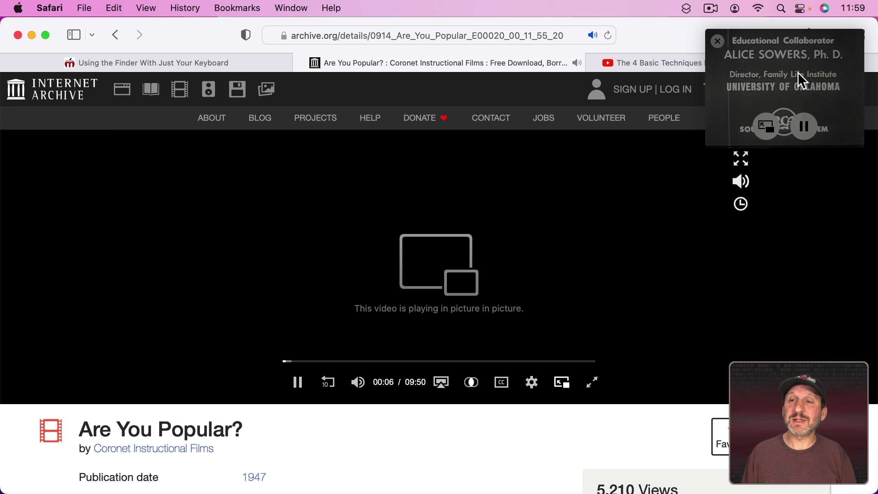
pyautogui.click(802, 126)
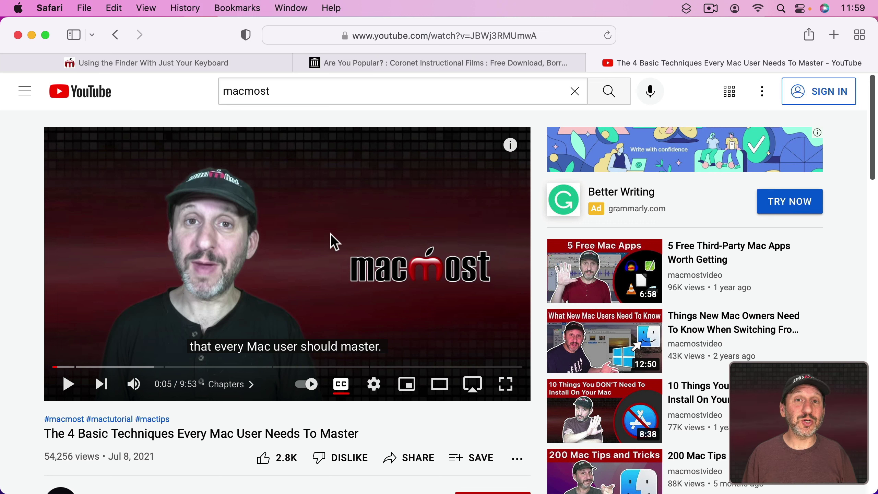
# Bring up YouTube's player menu on The 4 Basic Techniques Every Mac User Needs To Master.
pyautogui.rightClick(306, 207)
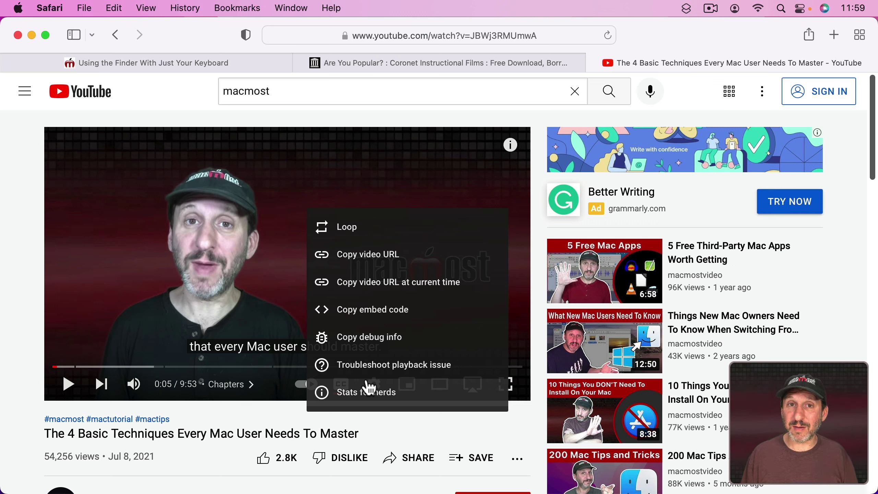
# Float the YouTube video in picture-in-picture via Safari's menu, then enlarge and reposition it.
pyautogui.rightClick(305, 188)
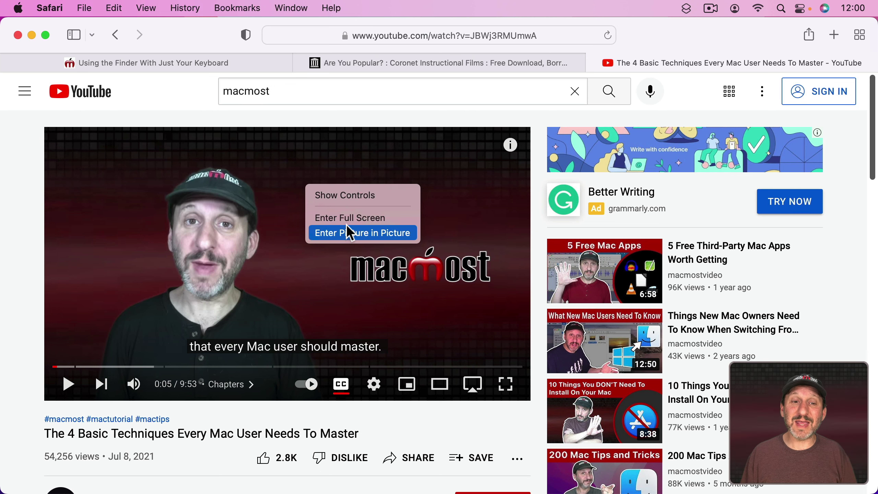
pyautogui.click(368, 231)
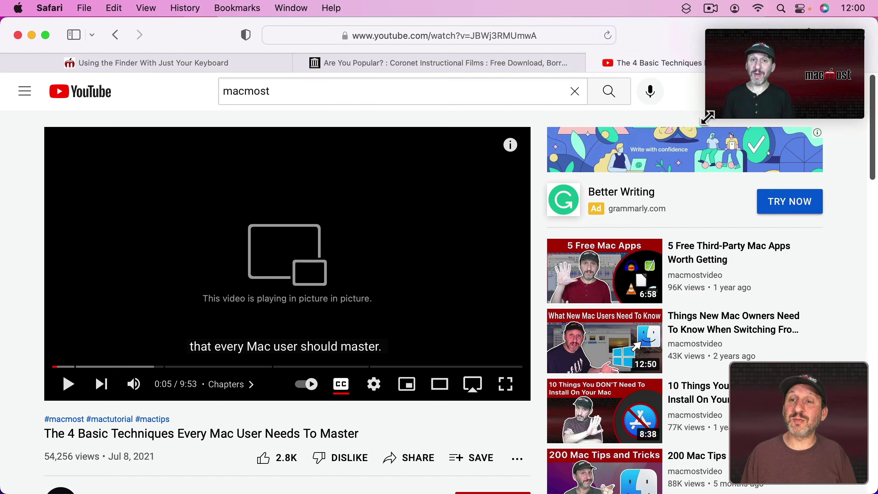
pyautogui.moveTo(707, 118); pyautogui.dragTo(555, 197)
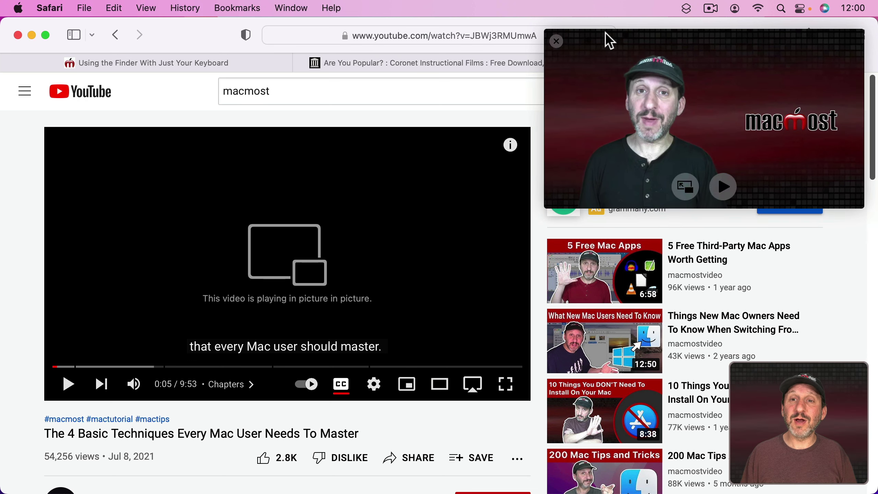
pyautogui.moveTo(606, 33); pyautogui.dragTo(593, 46)
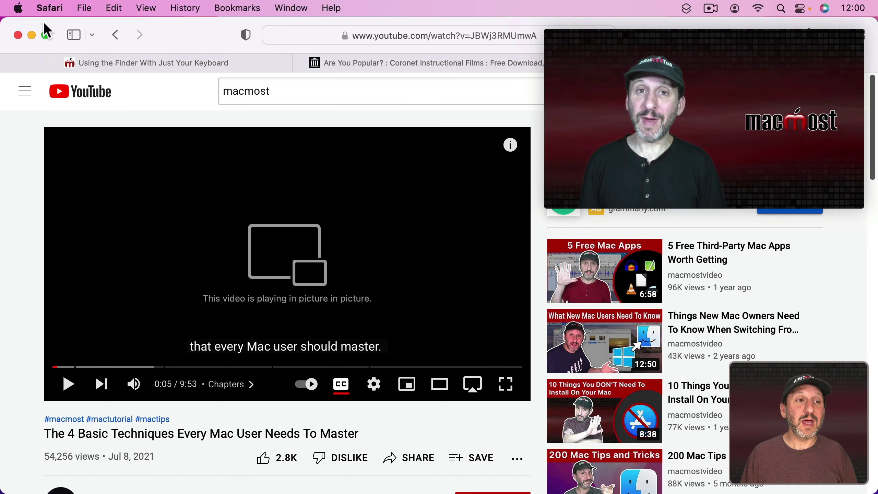
# Hide Safari so only the floating YouTube video remains on the desktop.
pyautogui.click(52, 8)
pyautogui.click(65, 170)
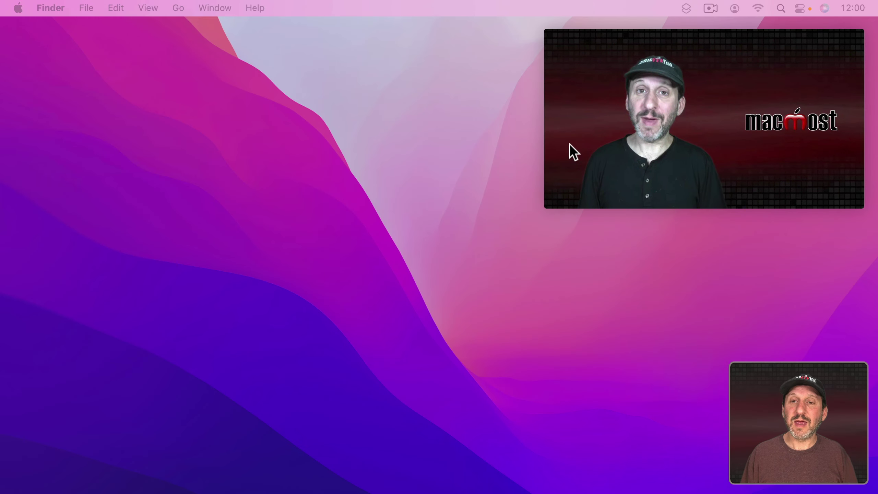
pyautogui.moveTo(726, 94)
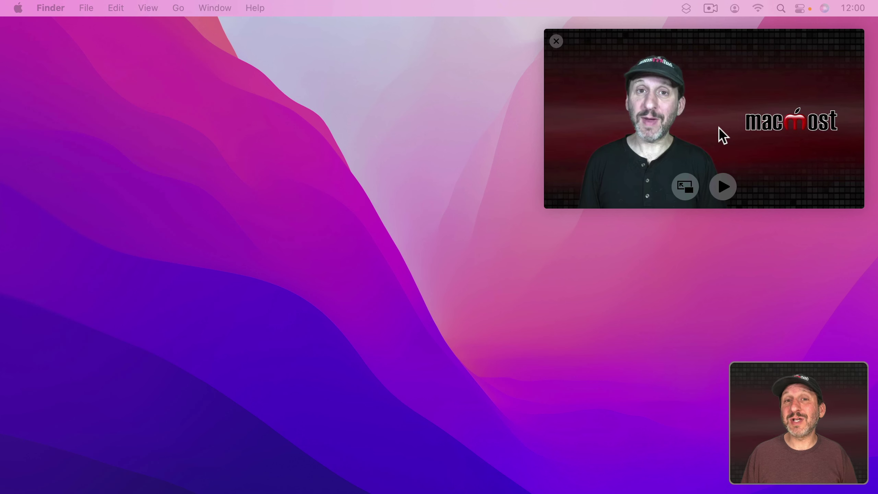
# Bring up 2698SpeedTest.mp4 in QuickTime, shrink its window and place it top right.
pyautogui.click(705, 189)
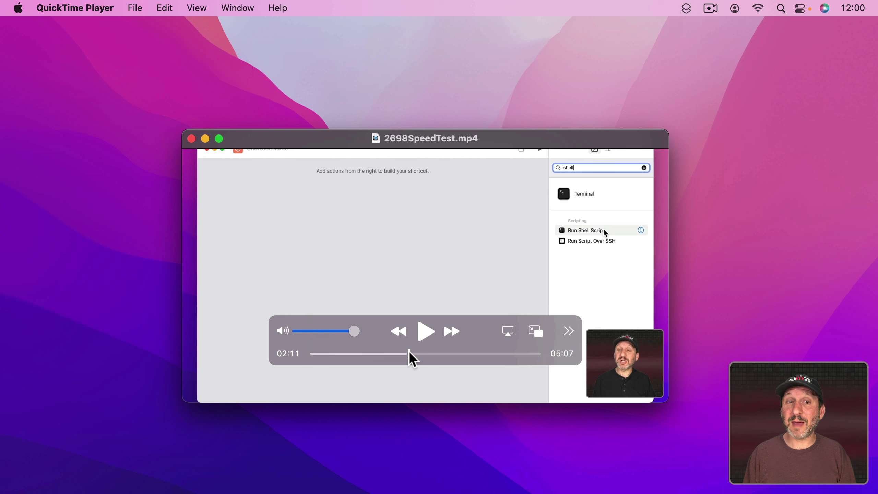
pyautogui.moveTo(315, 142); pyautogui.dragTo(287, 85)
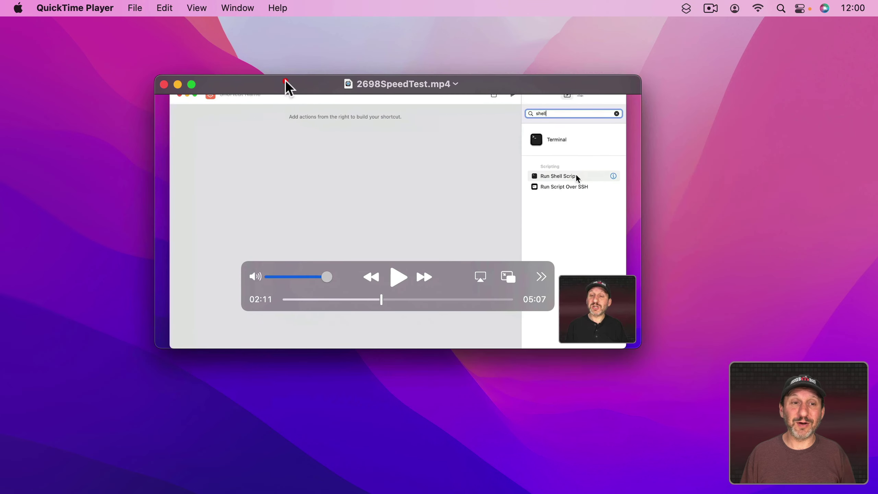
pyautogui.moveTo(638, 347); pyautogui.dragTo(500, 276)
pyautogui.moveTo(352, 87); pyautogui.dragTo(707, 49)
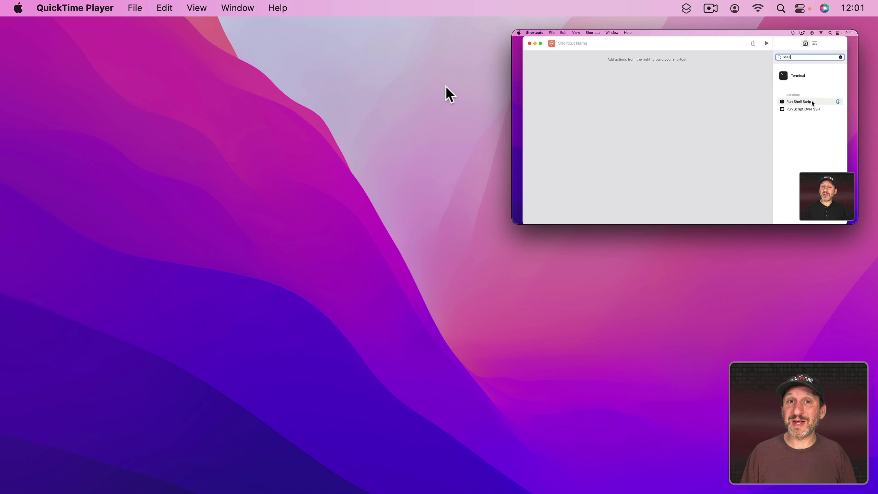
# Open Notes on the left, then bring the 2698SpeedTest.mp4 window back to front.
pyautogui.moveTo(286, 491)
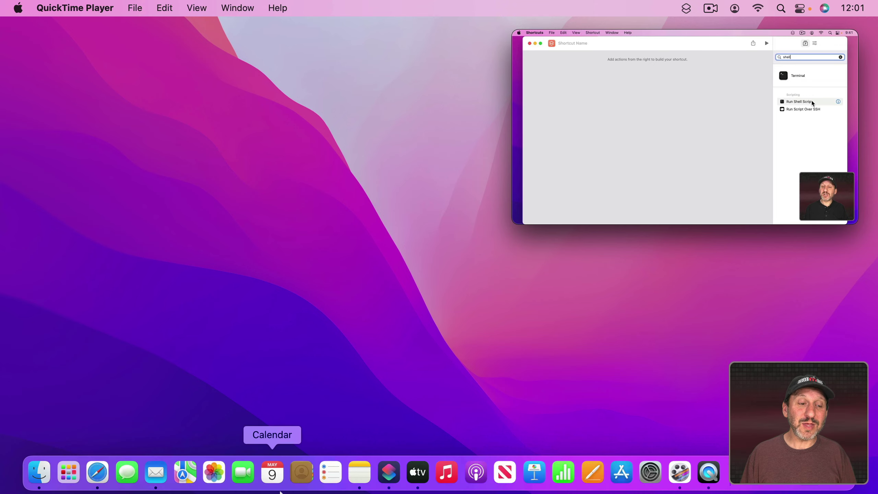
pyautogui.click(359, 471)
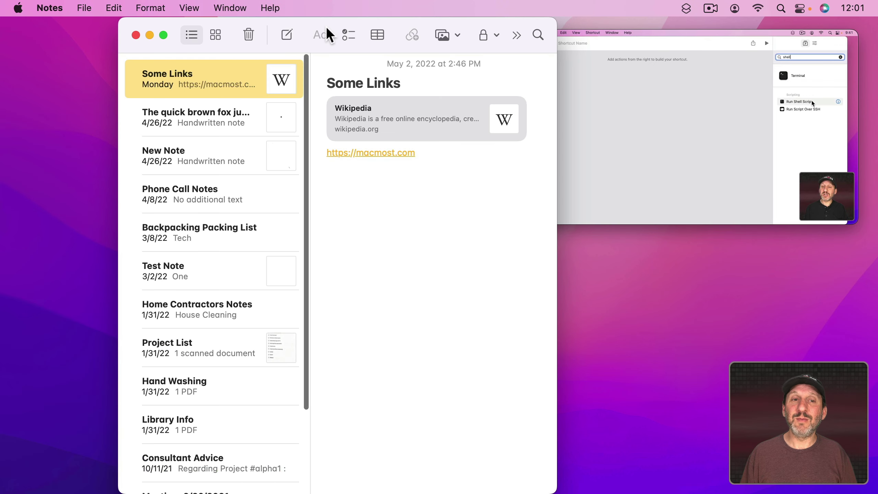
pyautogui.moveTo(297, 22); pyautogui.dragTo(216, 66)
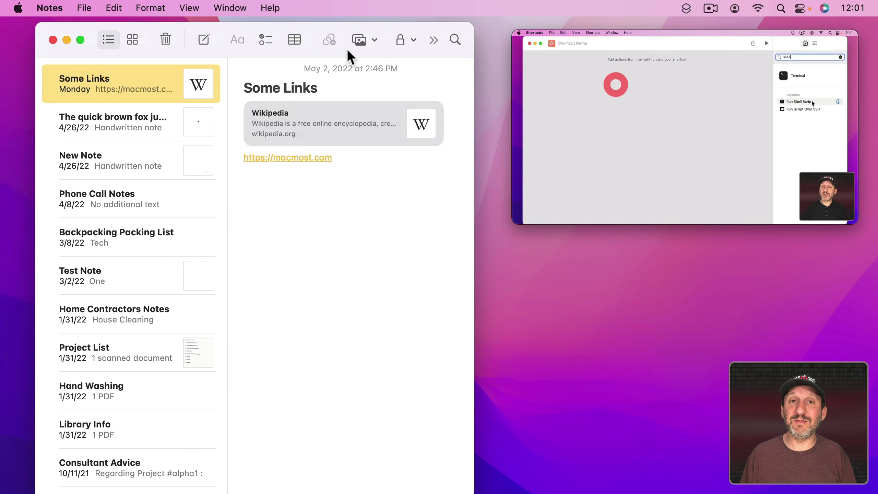
pyautogui.moveTo(674, 102)
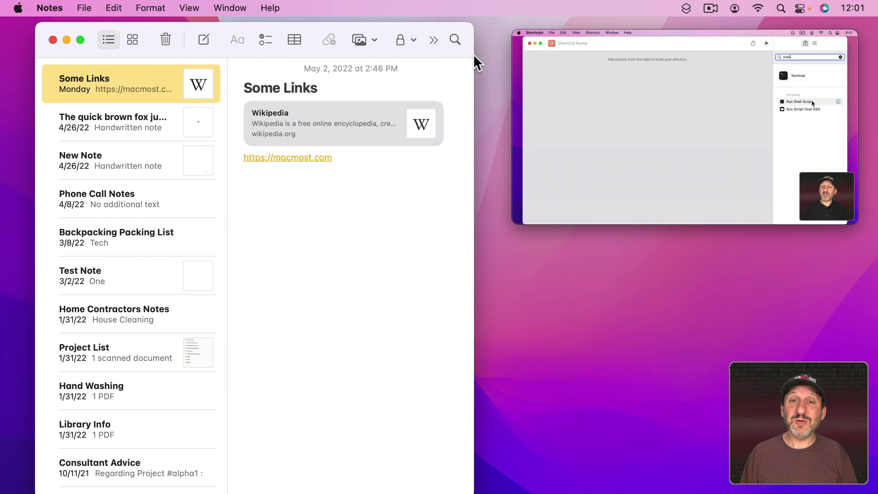
pyautogui.click(628, 50)
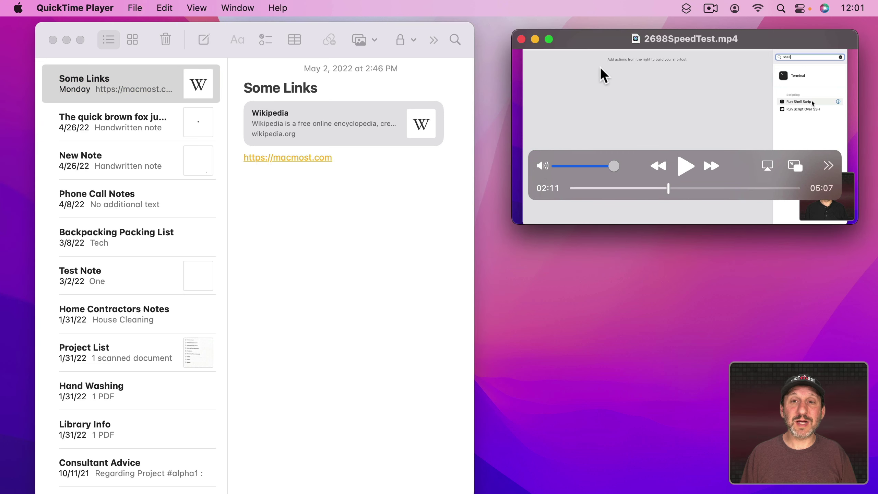
# Set the QuickTime window to Float on Top, test it against Notes, then enlarge it over Notes.
pyautogui.click(208, 9)
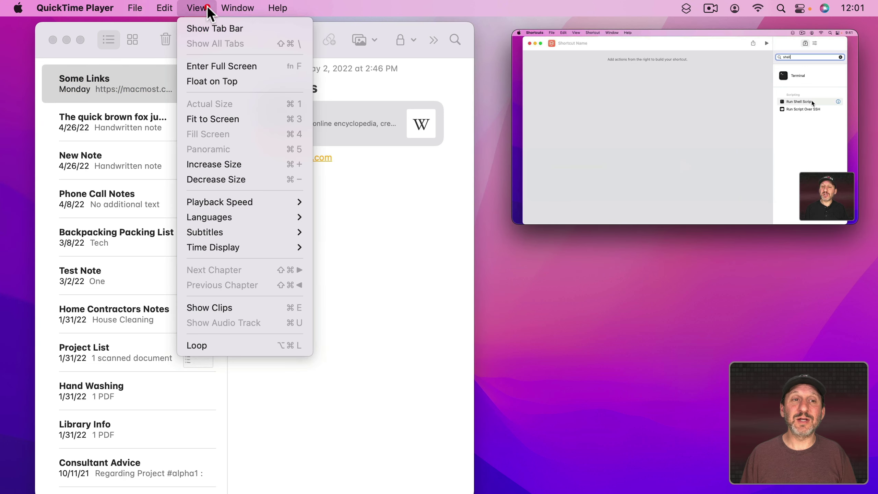
pyautogui.click(218, 87)
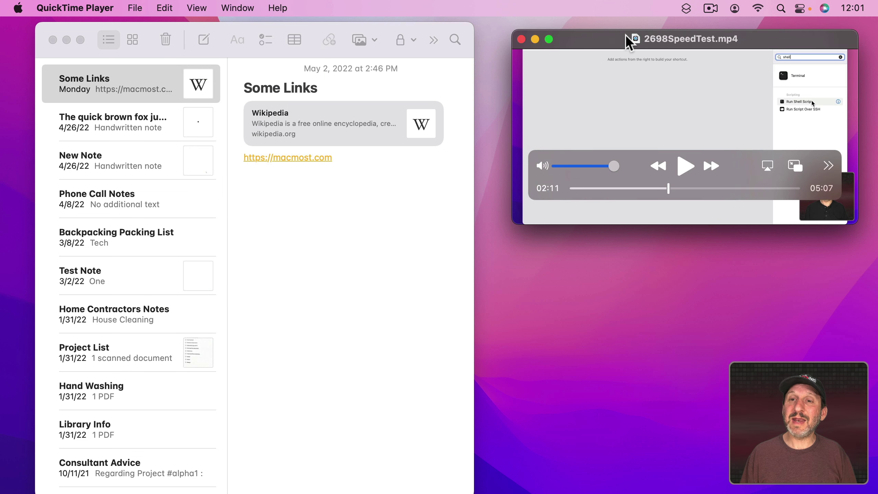
pyautogui.moveTo(609, 47); pyautogui.dragTo(588, 38)
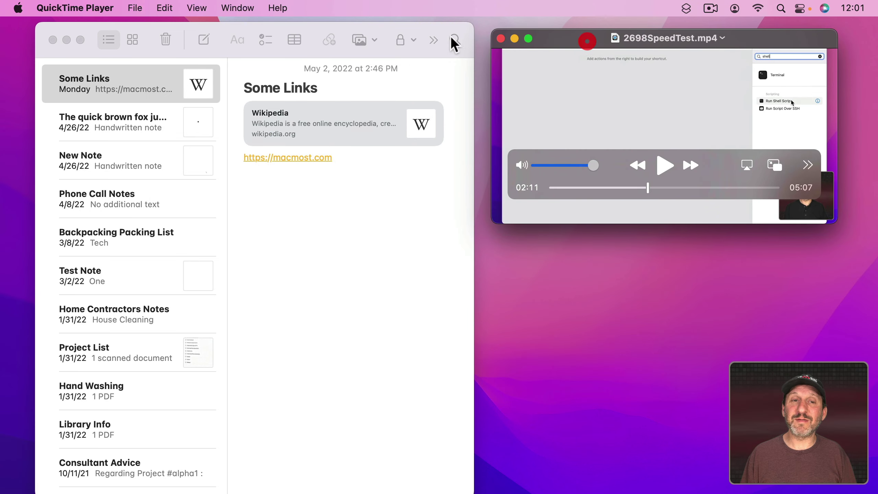
pyautogui.moveTo(312, 28)
pyautogui.mouseDown()
pyautogui.moveTo(282, 91)
pyautogui.moveTo(303, 46)
pyautogui.moveTo(674, 53)
pyautogui.moveTo(670, 35)
pyautogui.moveTo(397, 70)
pyautogui.moveTo(326, 37)
pyautogui.mouseUp()
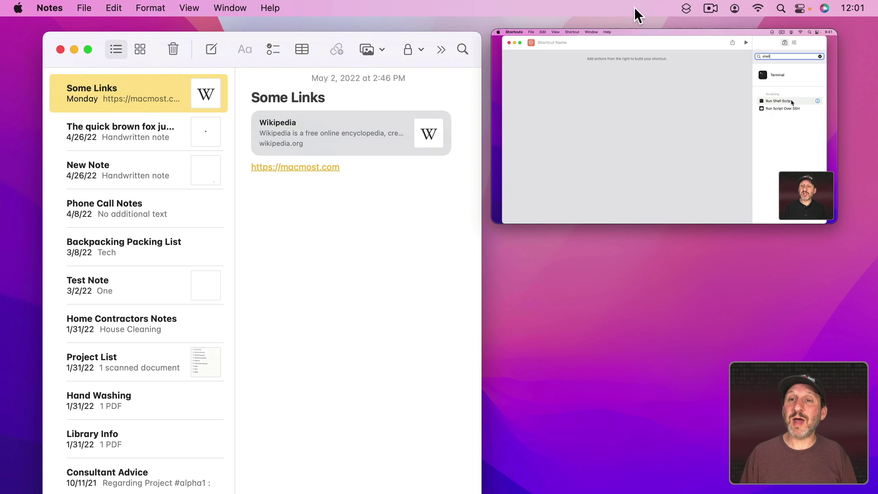
pyautogui.moveTo(649, 37); pyautogui.dragTo(366, 102)
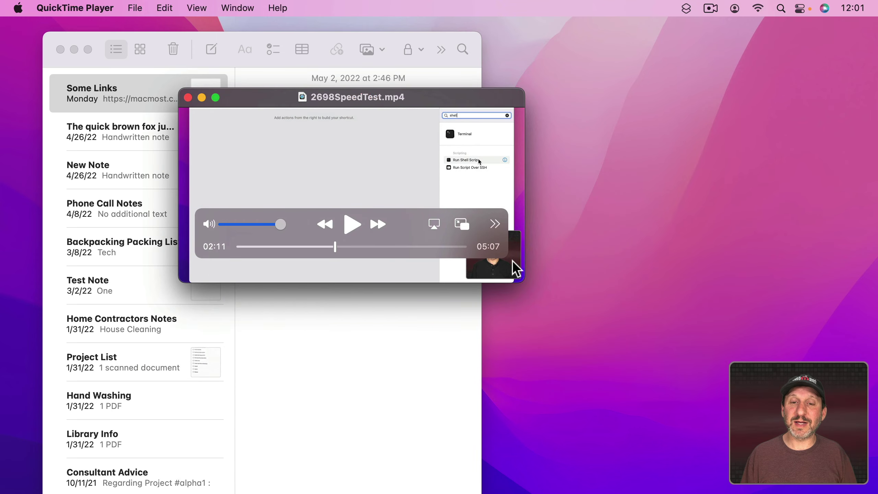
pyautogui.moveTo(518, 272); pyautogui.dragTo(564, 305)
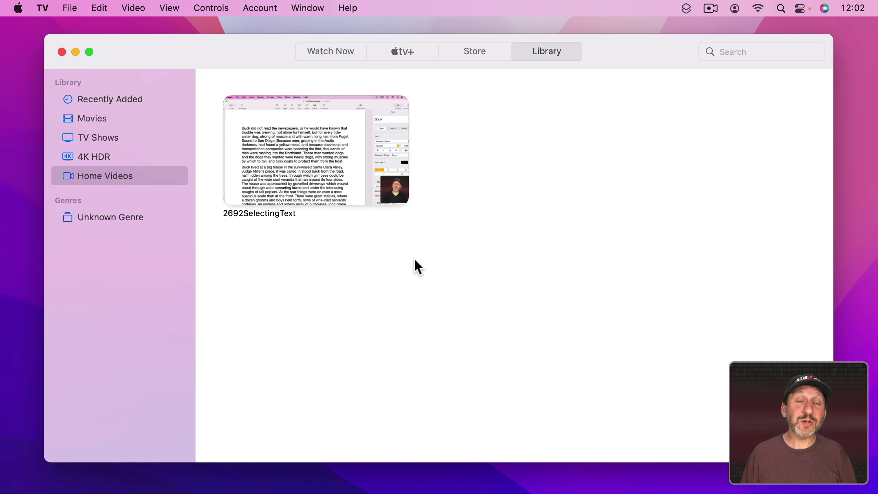
pyautogui.moveTo(311, 193)
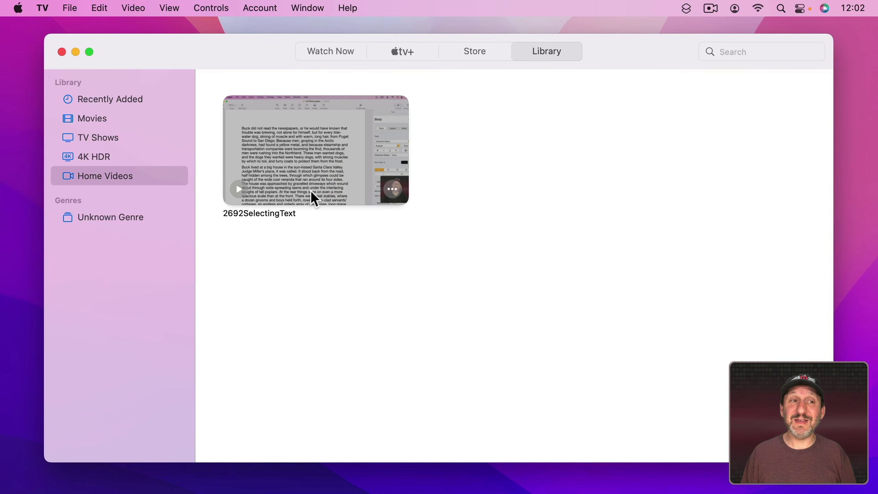
pyautogui.click(91, 119)
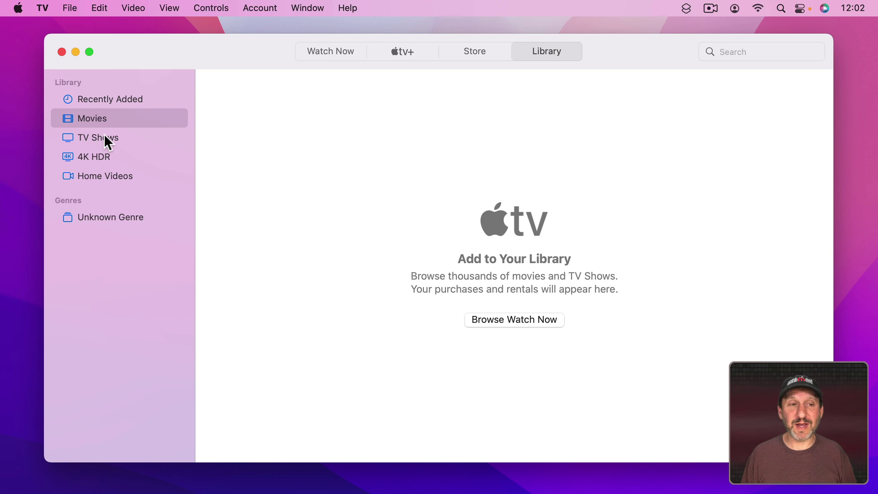
pyautogui.click(94, 177)
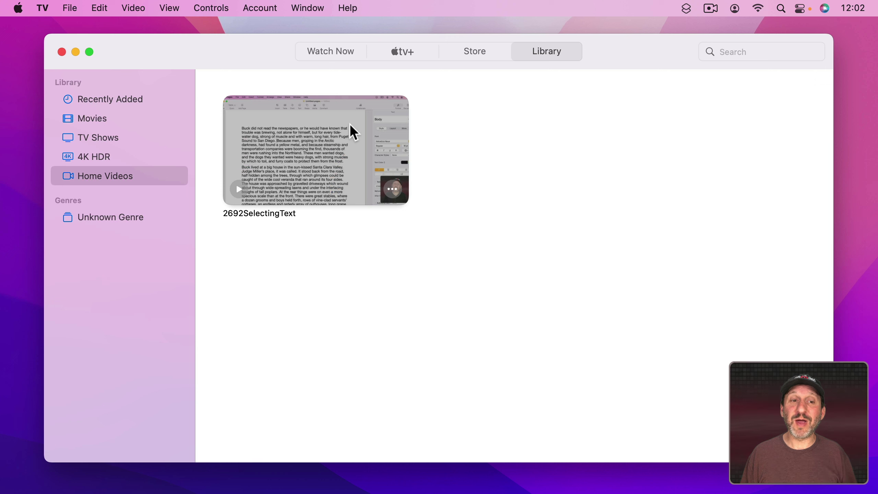
pyautogui.moveTo(273, 184)
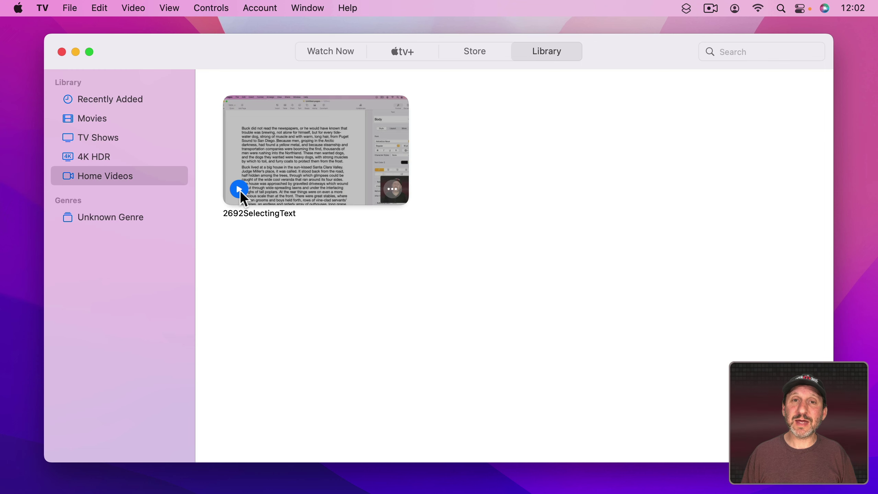
# Play then pause 2692SelectingText, pop it into picture-in-picture, and position the PiP window top right.
pyautogui.click(240, 191)
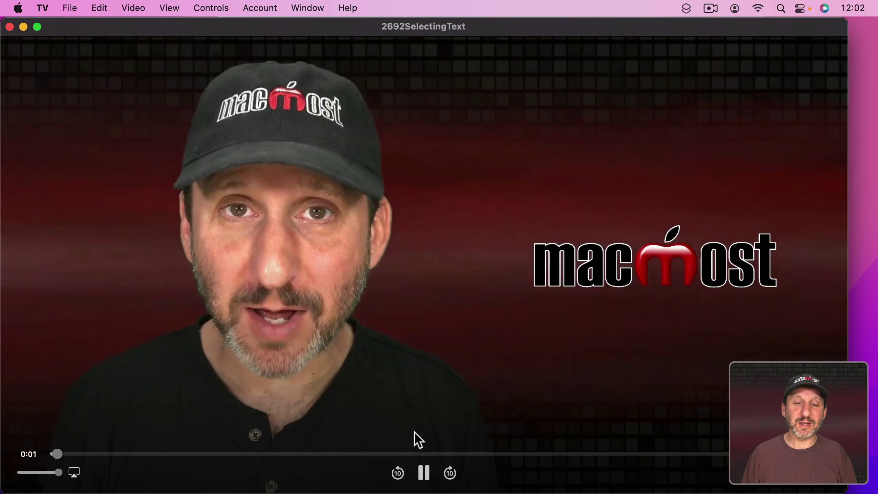
pyautogui.click(423, 475)
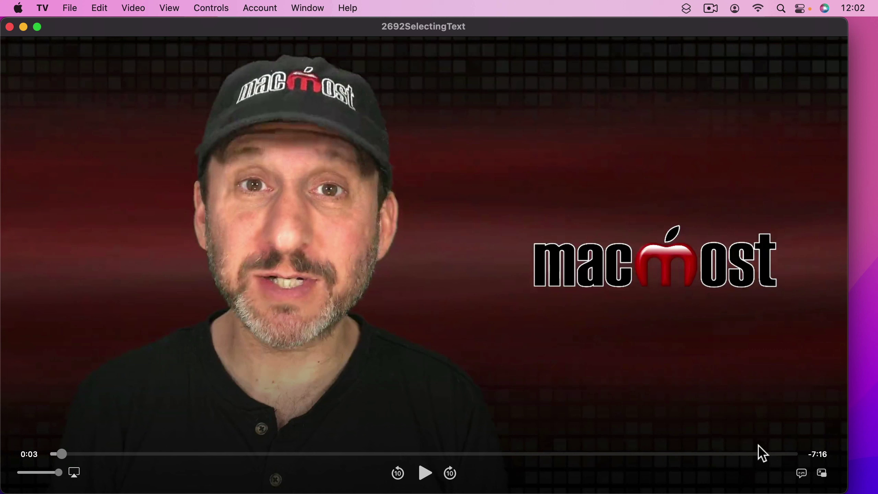
pyautogui.click(823, 474)
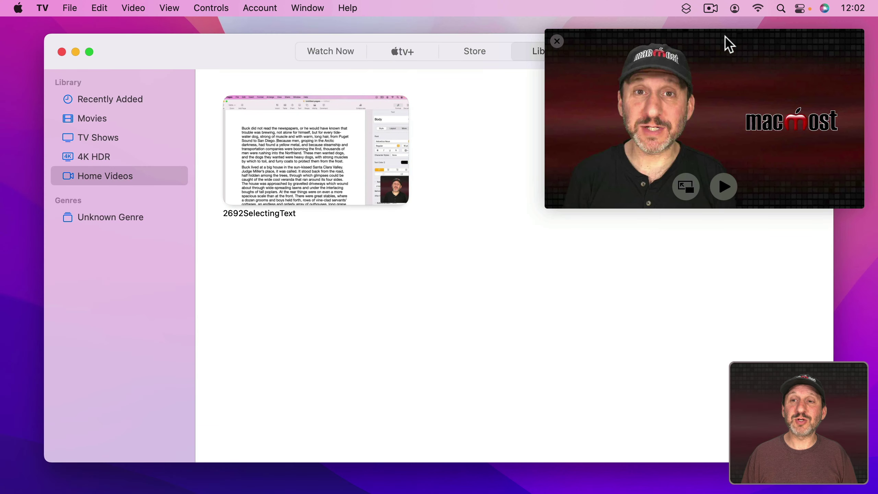
pyautogui.moveTo(734, 41)
pyautogui.mouseDown()
pyautogui.moveTo(276, 71)
pyautogui.moveTo(190, 44)
pyautogui.moveTo(708, 65)
pyautogui.moveTo(735, 31)
pyautogui.mouseUp()
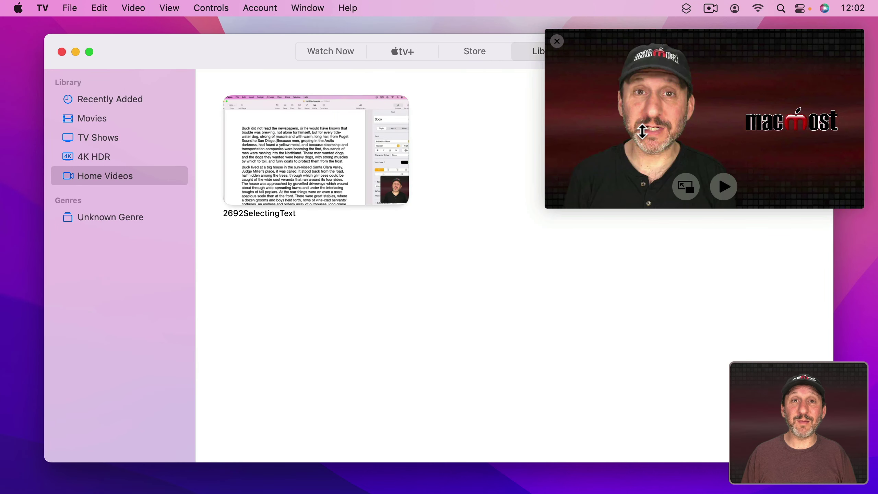